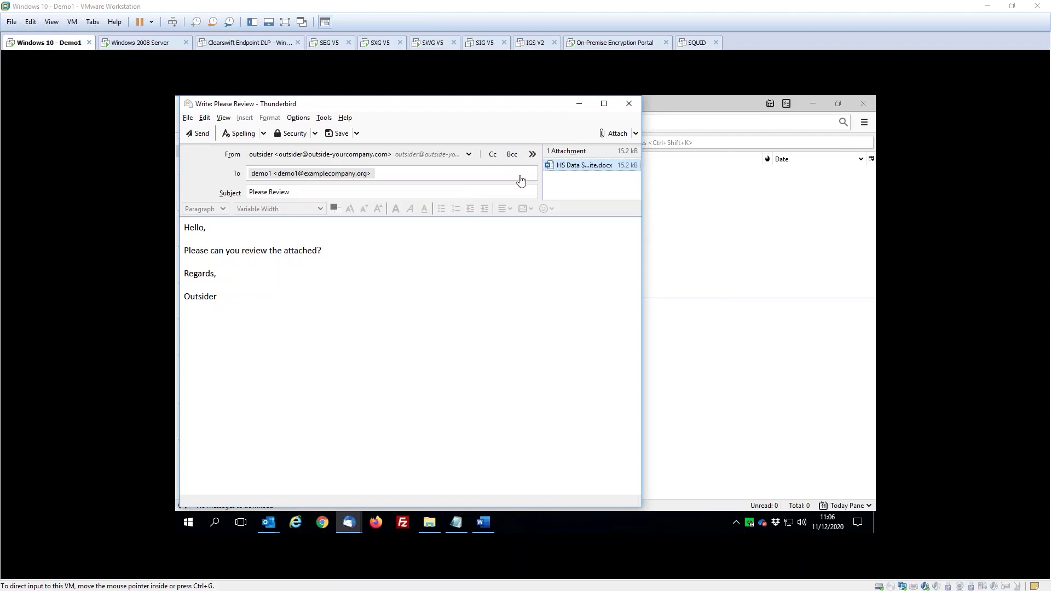
Step: Preview the attached HS Data Security Suite document in Word, close it, and send the Please Review email
{"action": "left_click", "coordinate": [552, 168]}
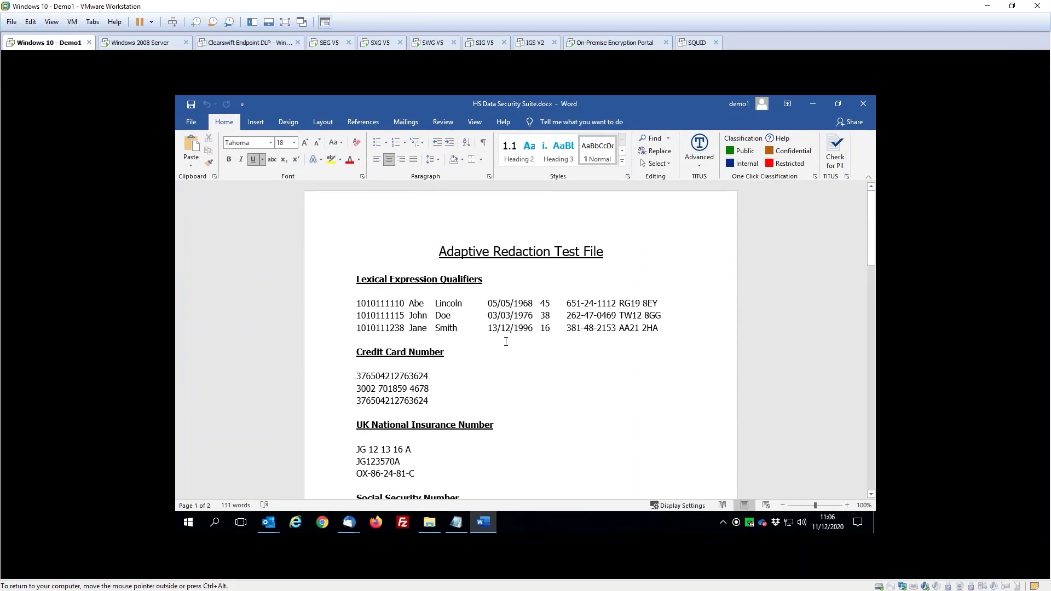
{"action": "left_click", "coordinate": [864, 104]}
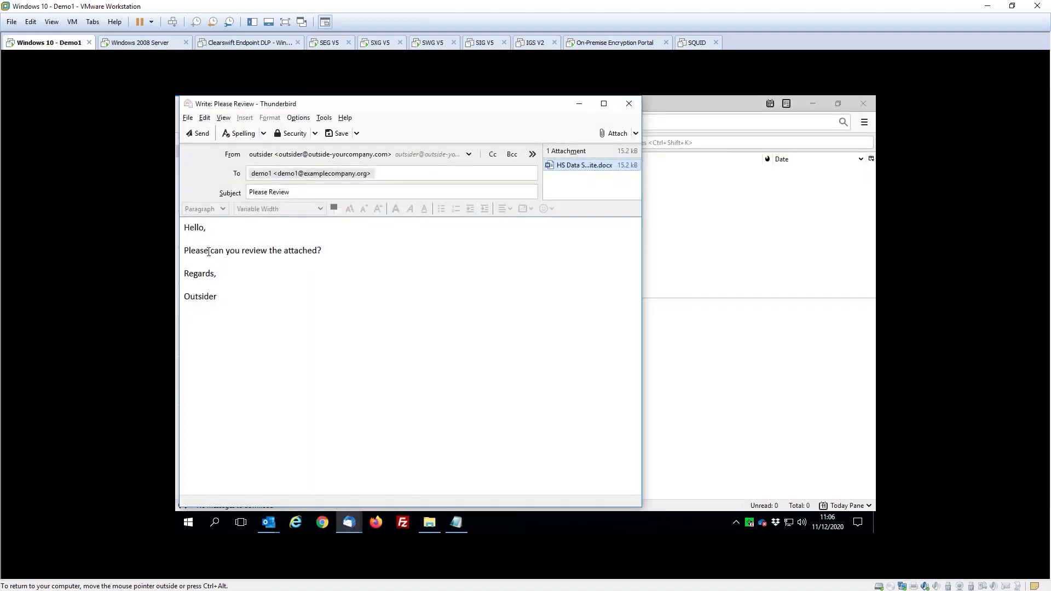
{"action": "left_click", "coordinate": [207, 133]}
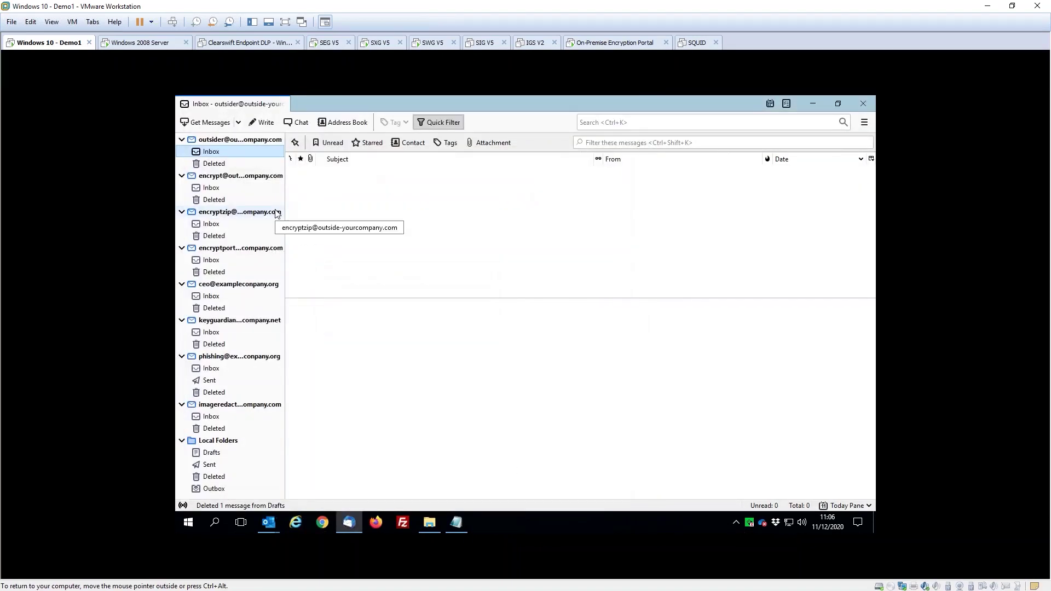
Step: Switch to the Outlook inbox and open the 11:07 EXTERNAL: Please Review message from outsider
{"action": "left_click", "coordinate": [268, 524]}
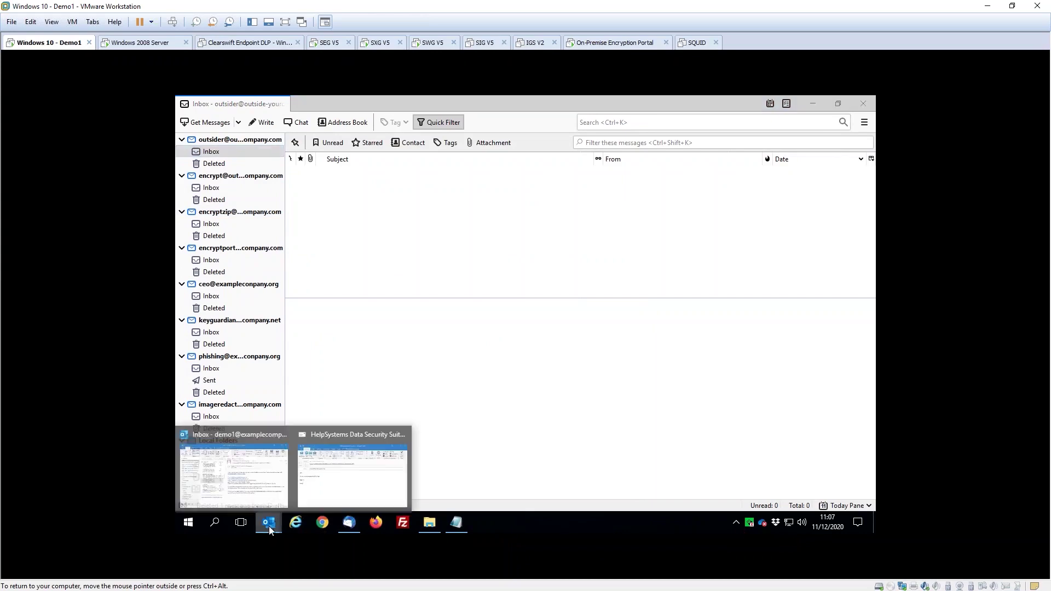
{"action": "left_click", "coordinate": [246, 468]}
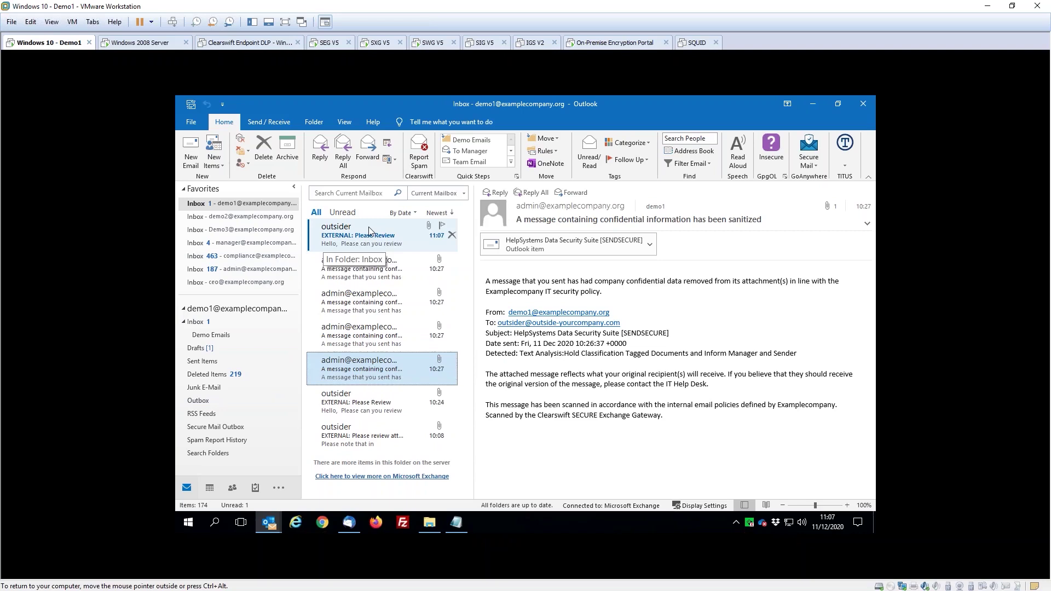
{"action": "left_click", "coordinate": [370, 230]}
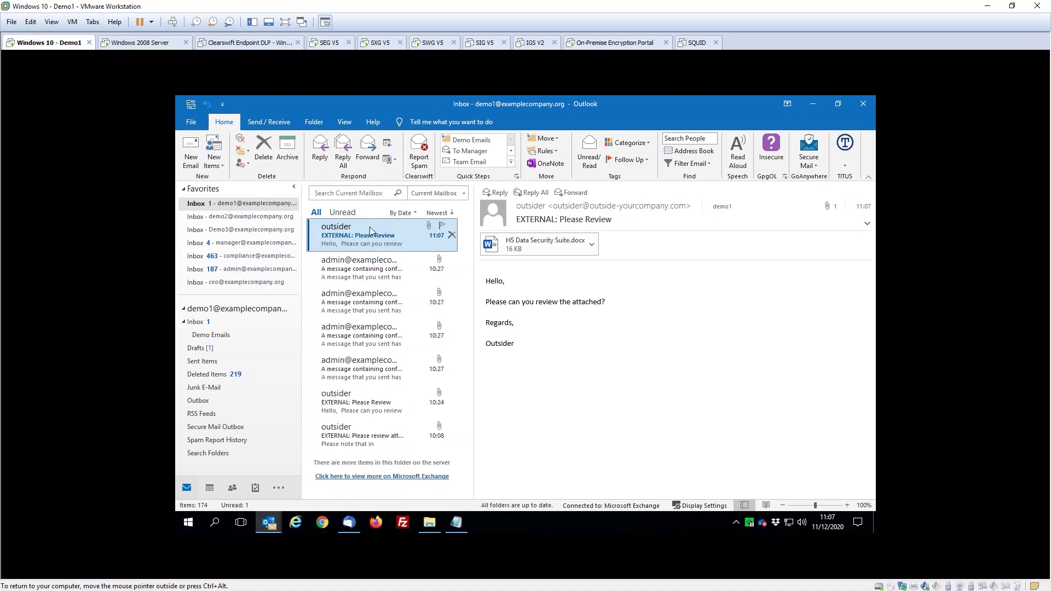
Step: Open HS Data Security Suite.docx in Word, enable editing, and classify it Restricted with TITUS
{"action": "double_click", "coordinate": [494, 248]}
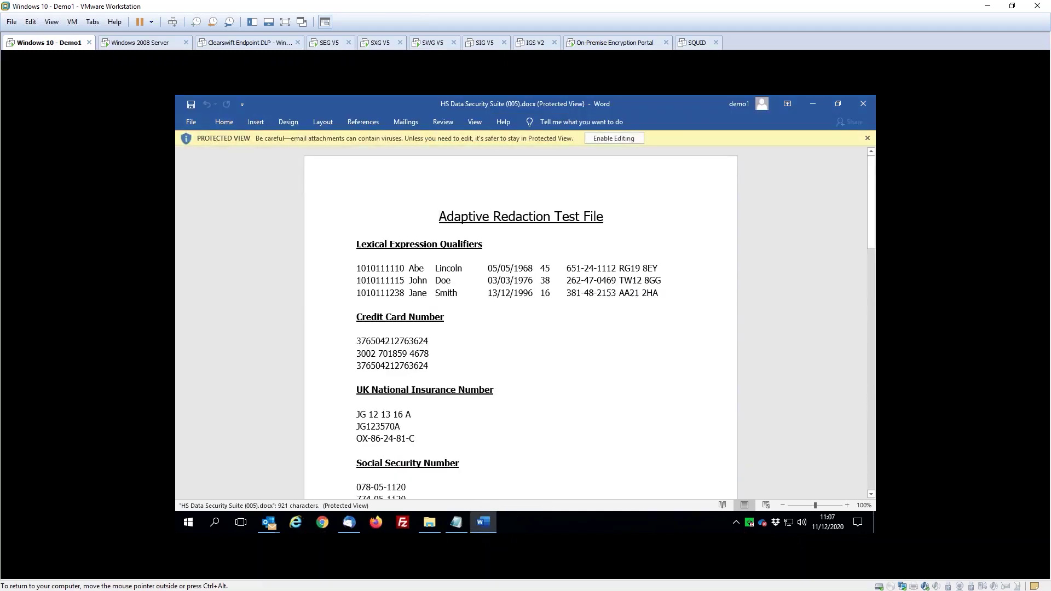
{"action": "left_click", "coordinate": [614, 138]}
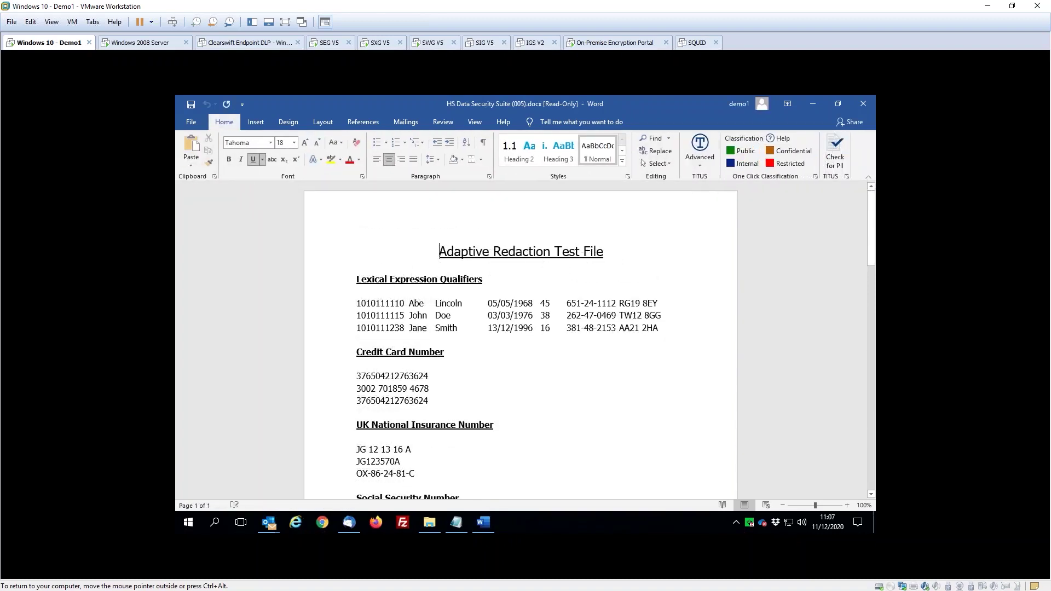
{"action": "left_click", "coordinate": [775, 164]}
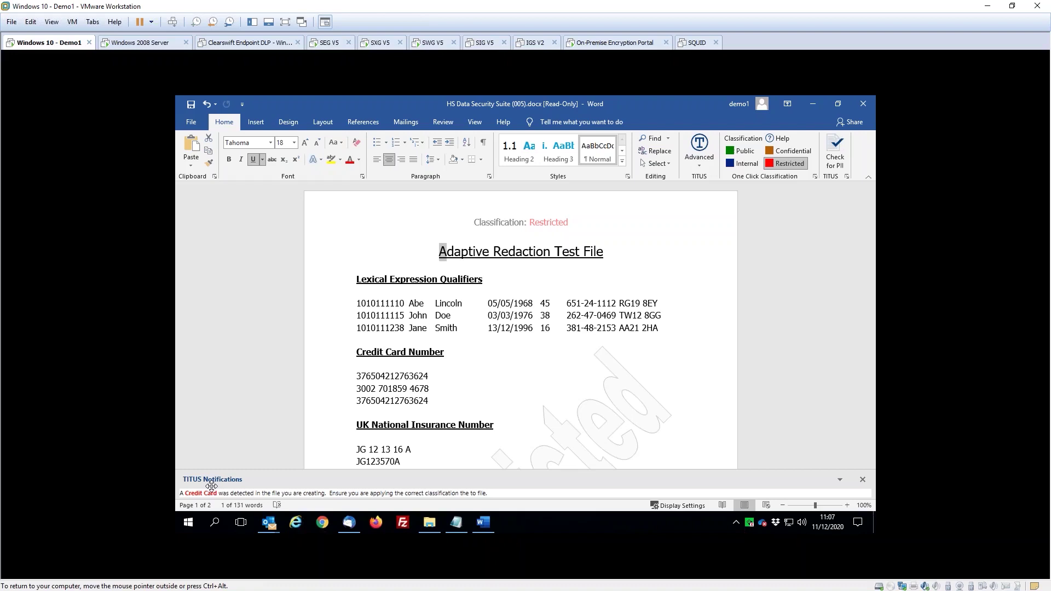
{"action": "left_click", "coordinate": [185, 124]}
{"action": "left_click", "coordinate": [203, 226]}
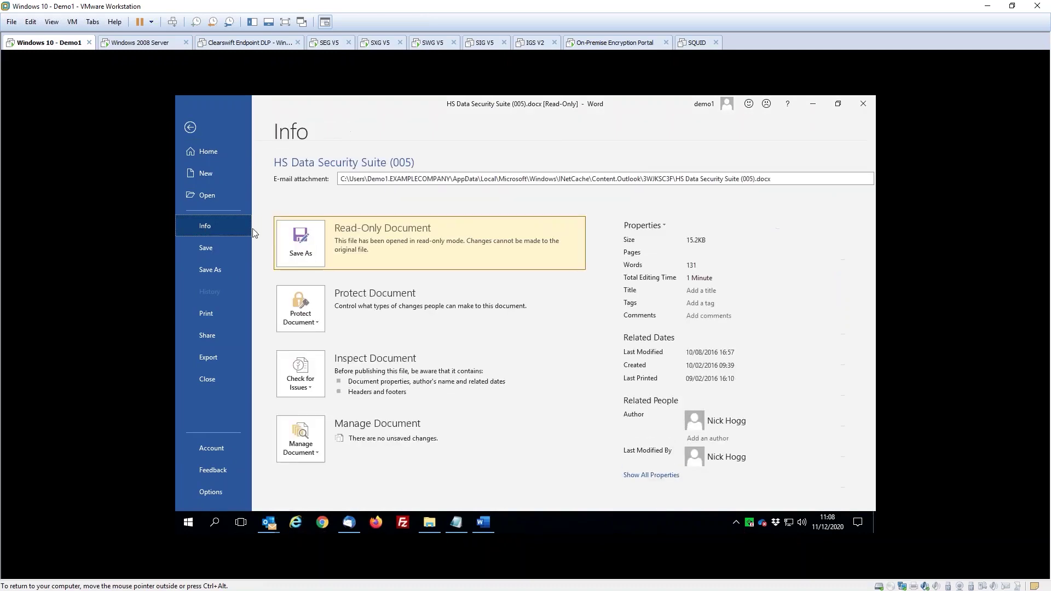
{"action": "left_click", "coordinate": [644, 225]}
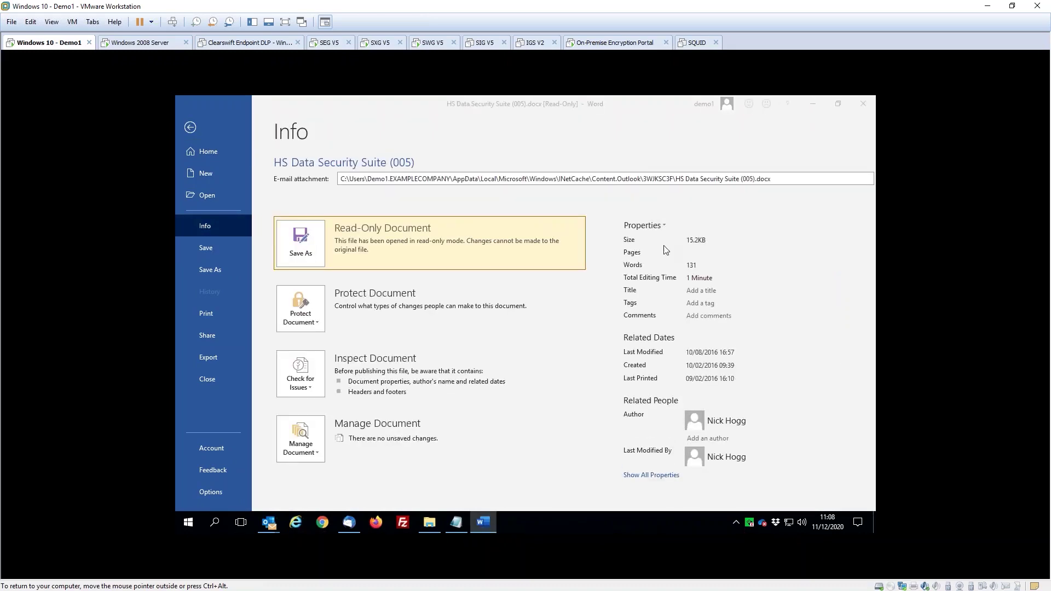
{"action": "left_click", "coordinate": [564, 207]}
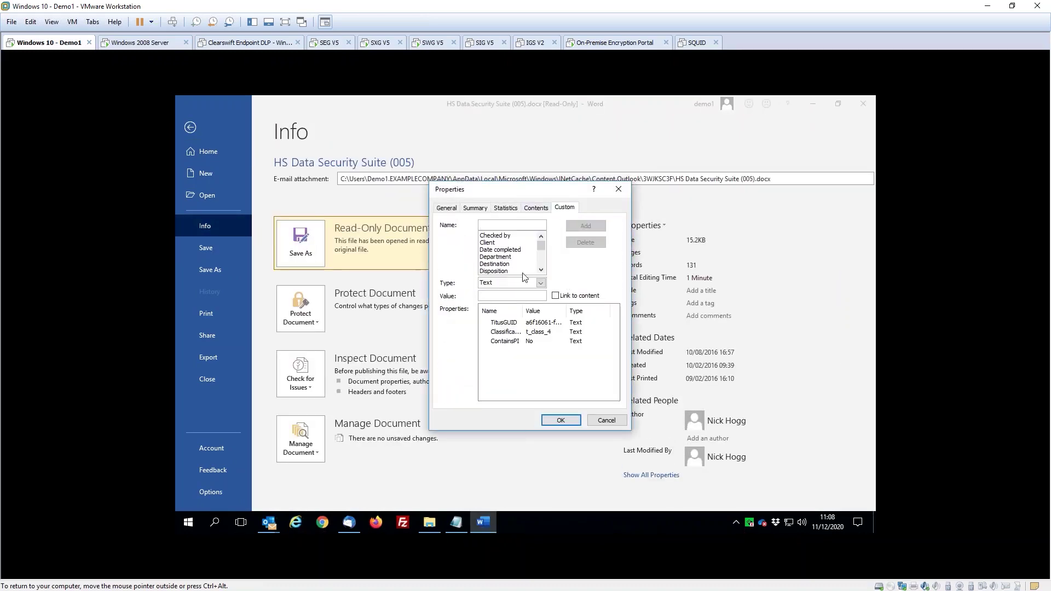
{"action": "left_click", "coordinate": [504, 332]}
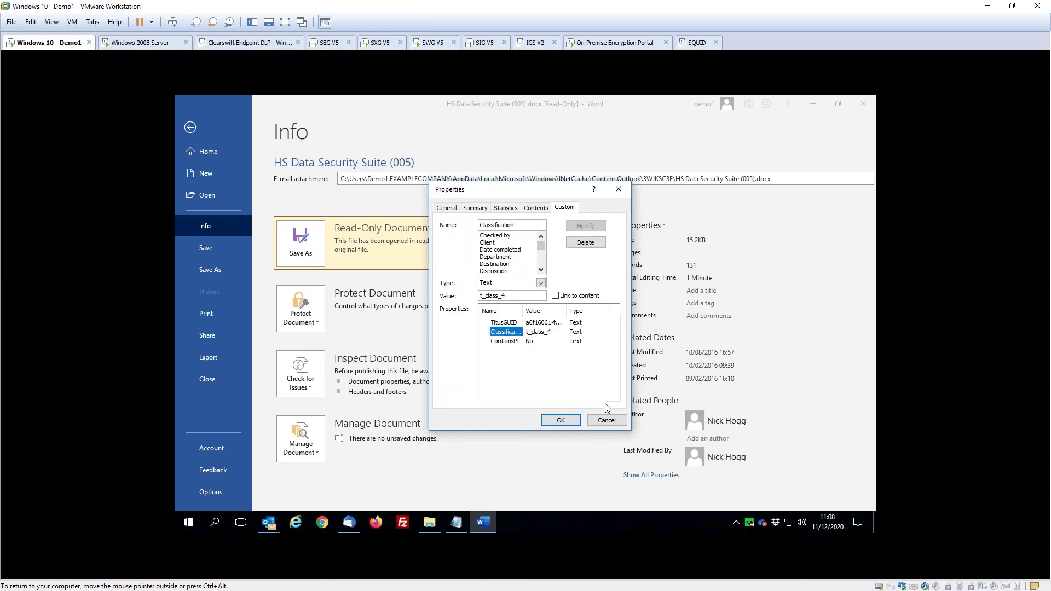
{"action": "left_click", "coordinate": [569, 419]}
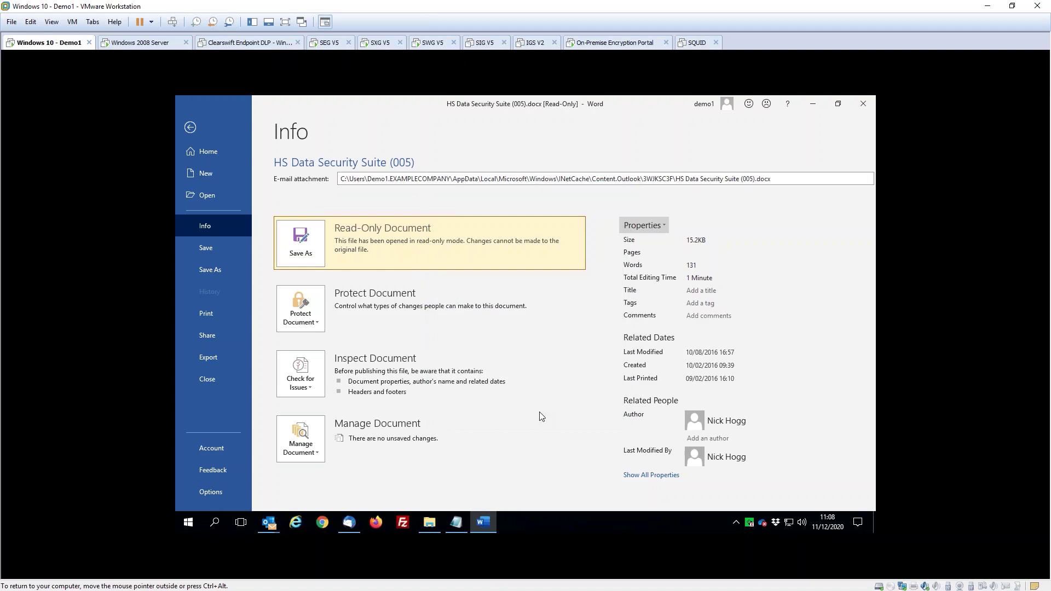
{"action": "left_click", "coordinate": [190, 129]}
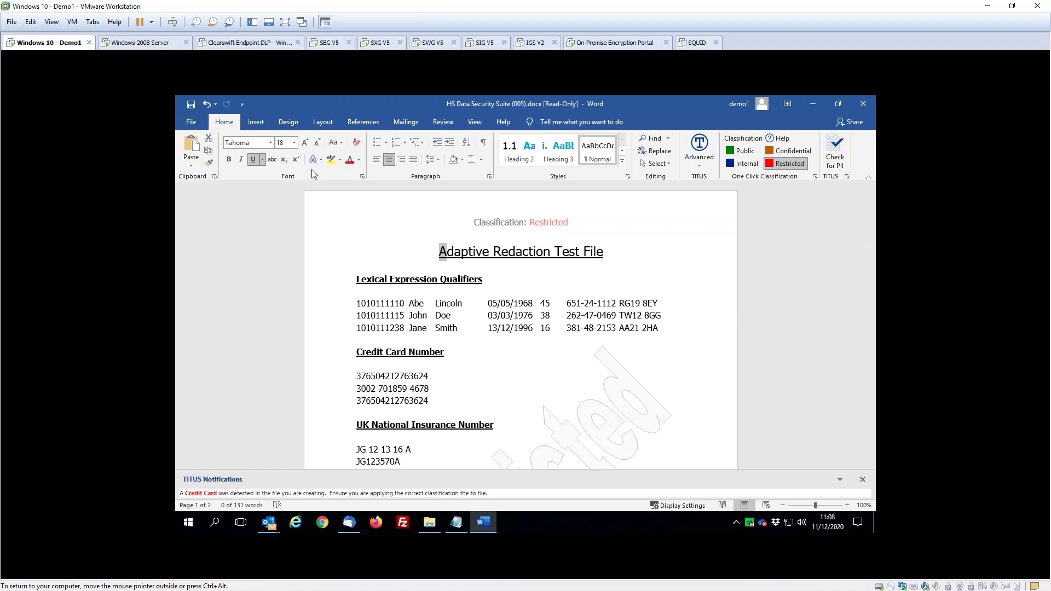
Step: Accept the Restricted classification, save as HS Data Security Suite (005).docx, and close the document
{"action": "key", "text": "ctrl+s"}
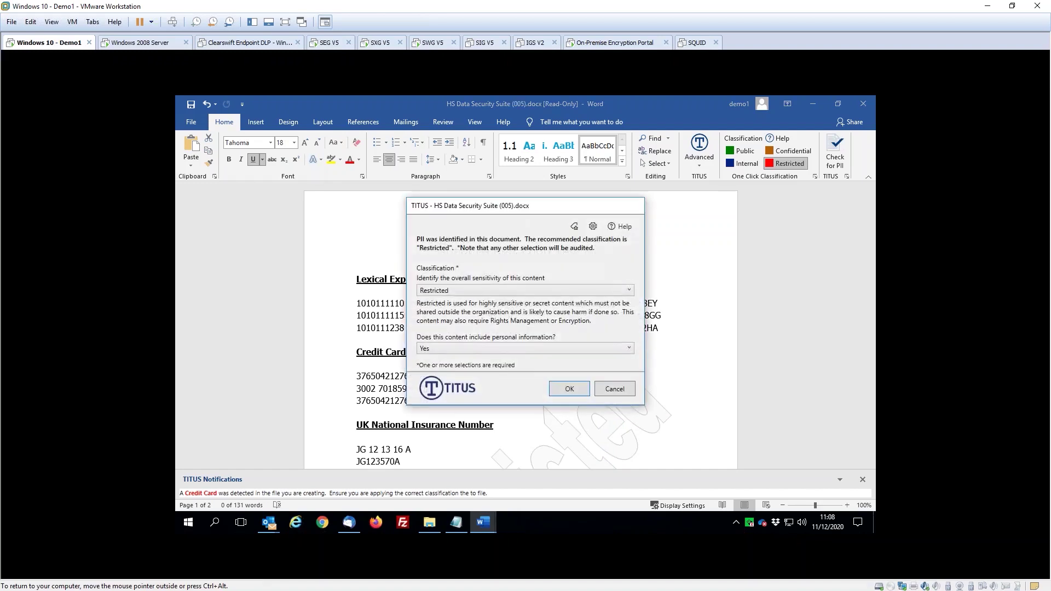
{"action": "left_click", "coordinate": [564, 389]}
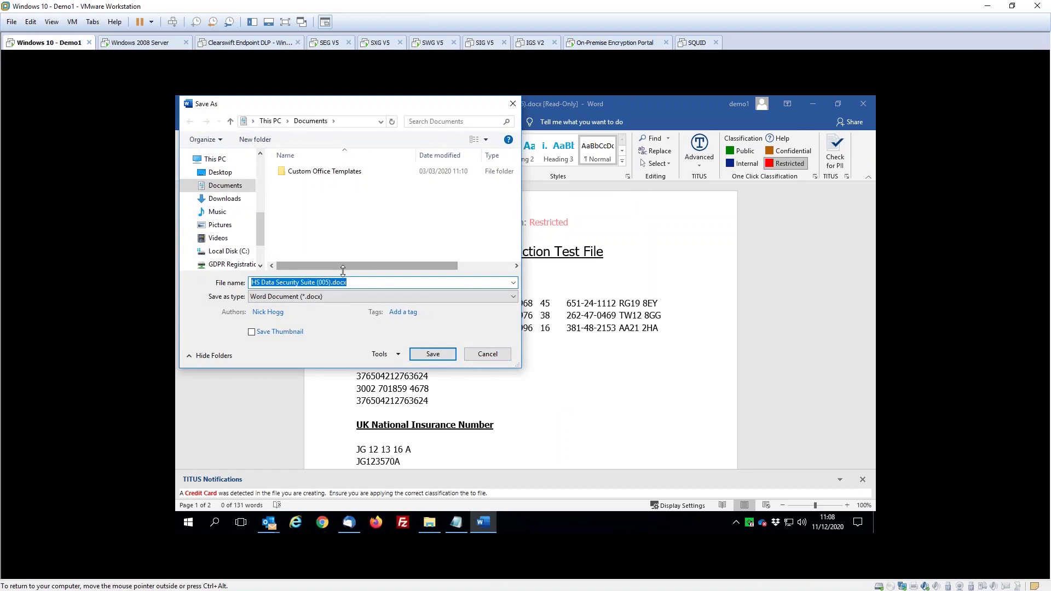
{"action": "left_click", "coordinate": [222, 173]}
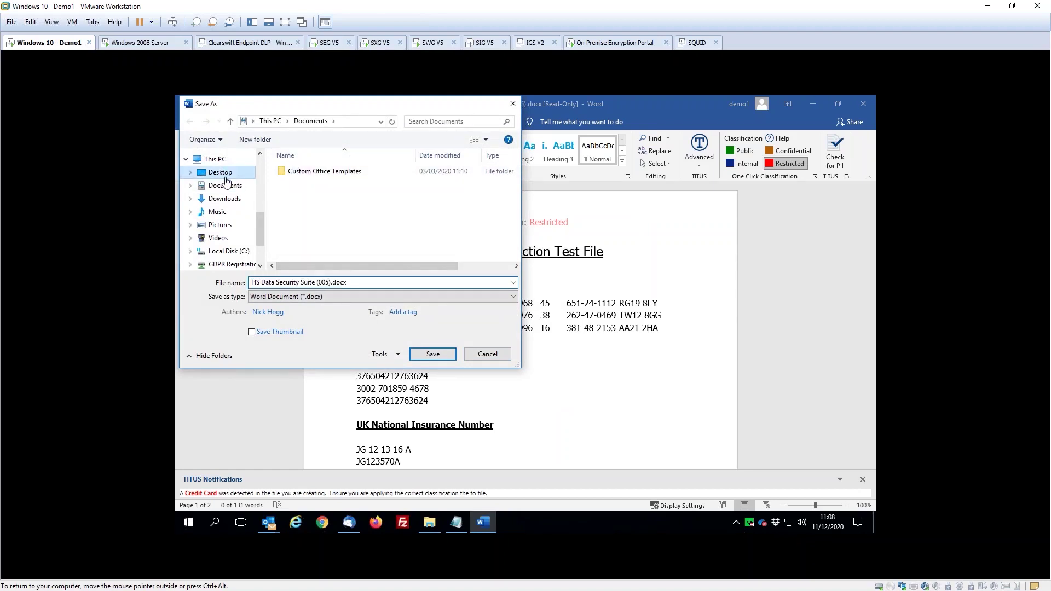
{"action": "left_click", "coordinate": [432, 355]}
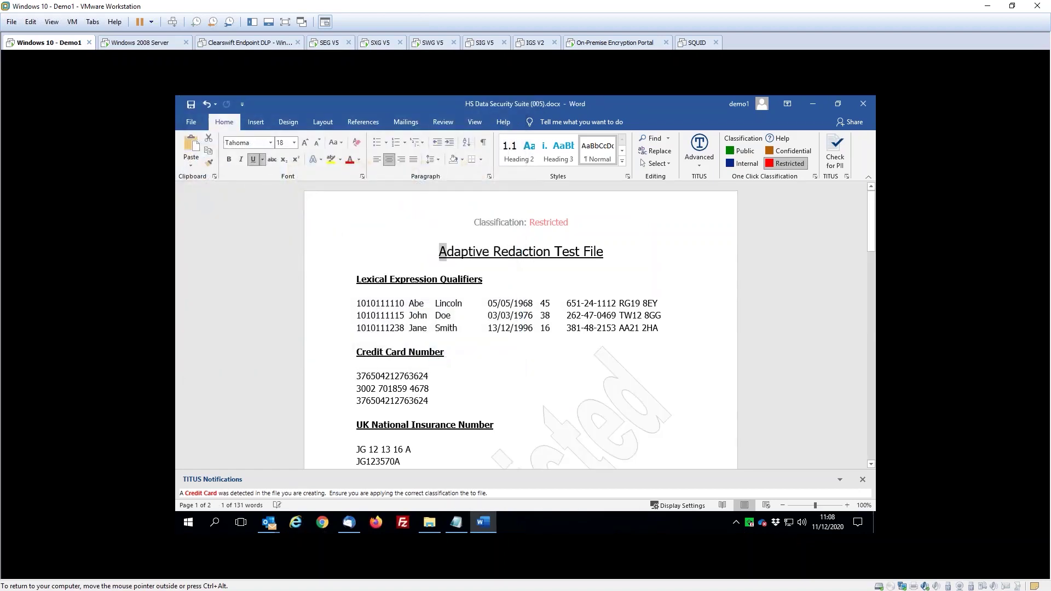
{"action": "key", "text": "ctrl+w"}
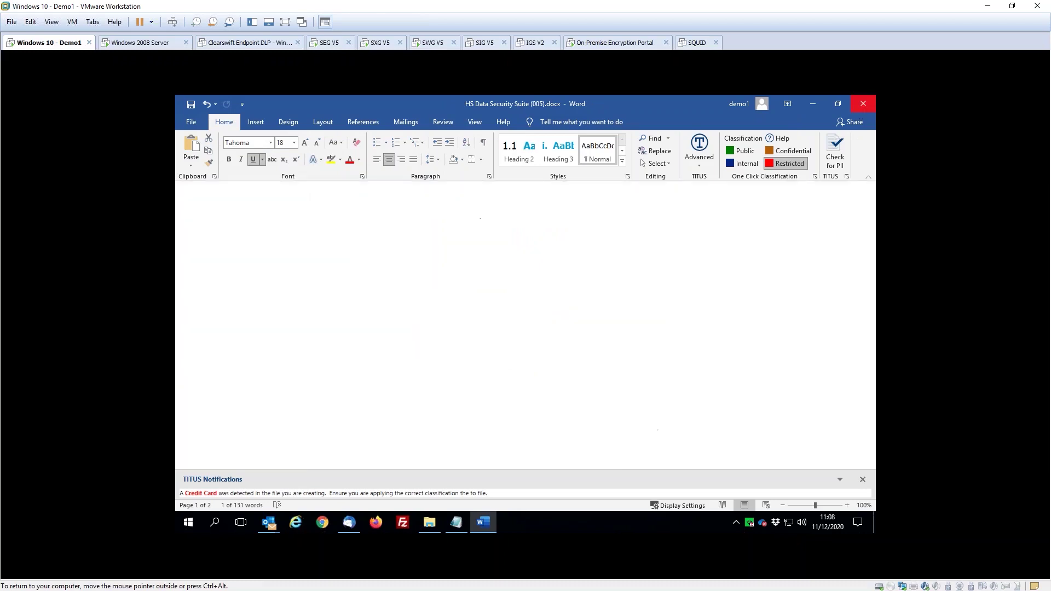
Step: Attach HS Data Security Suite (005).docx to the HelpSystems Data Security Suite draft message
{"action": "mouse_move", "coordinate": [268, 524]}
{"action": "left_click", "coordinate": [354, 469]}
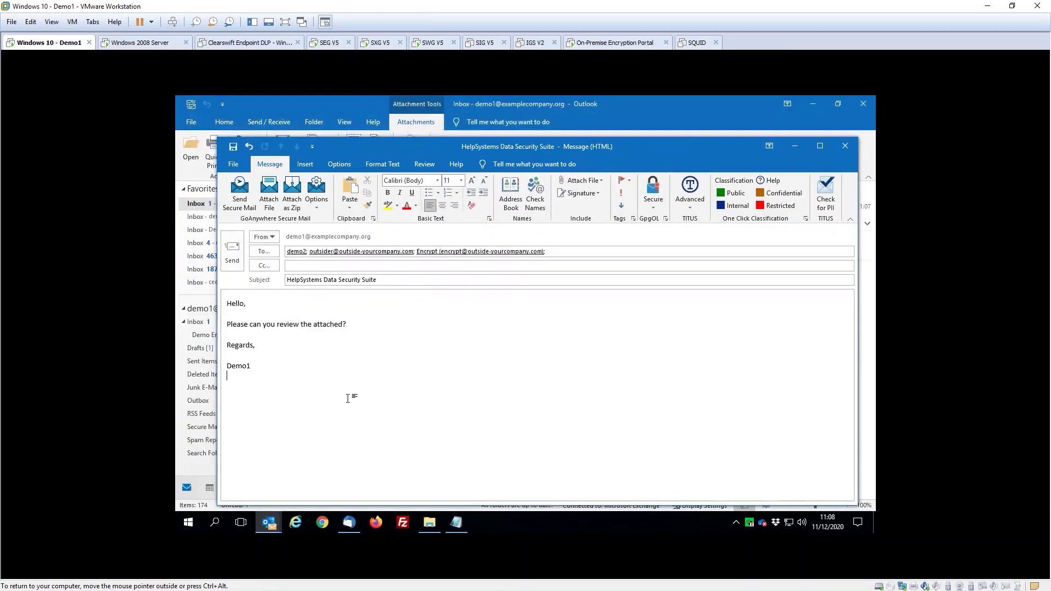
{"action": "left_click", "coordinate": [584, 181]}
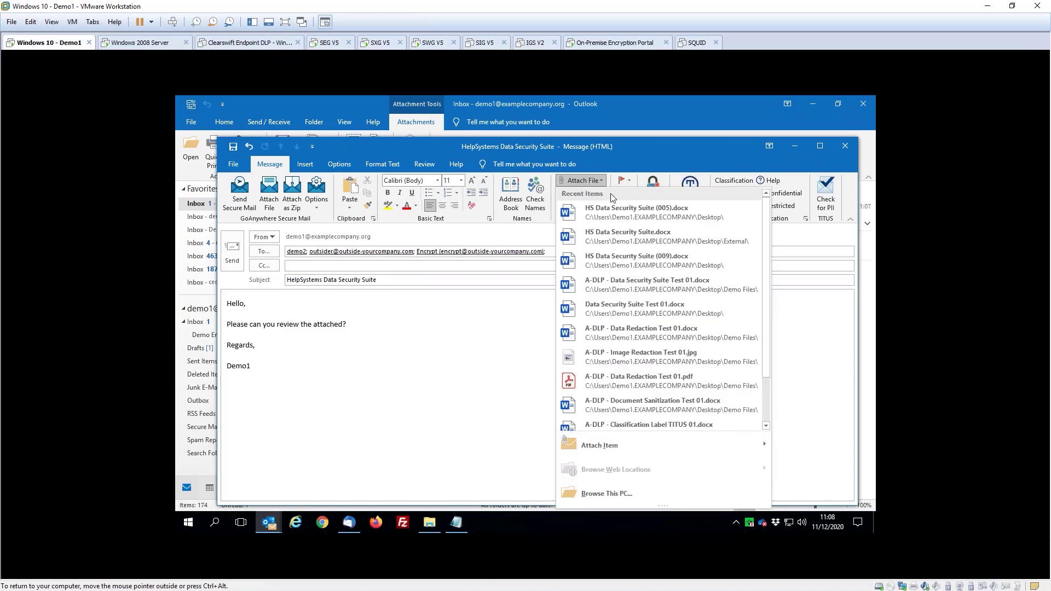
{"action": "left_click", "coordinate": [662, 210]}
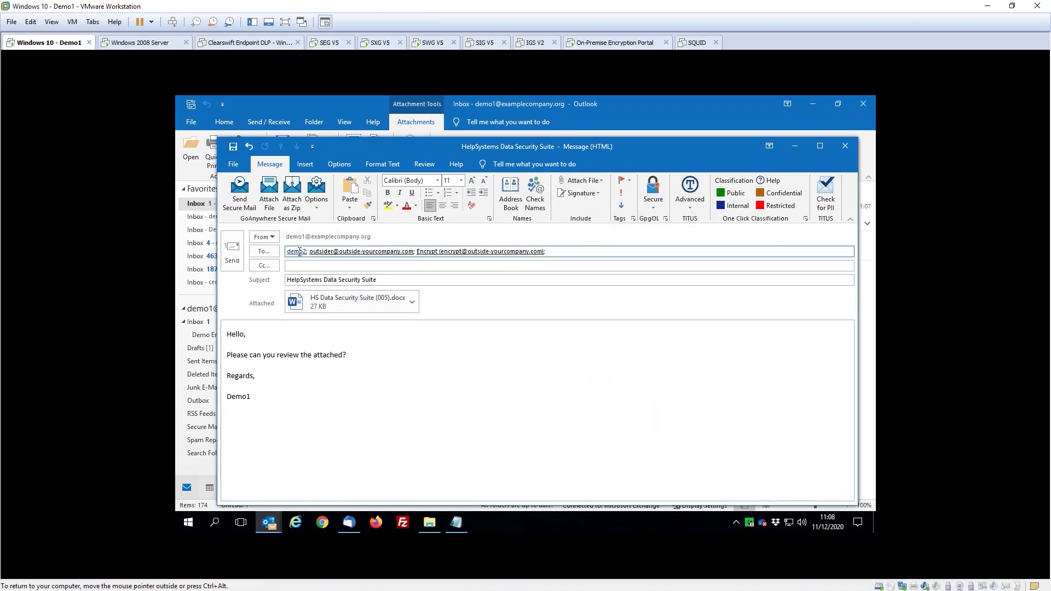
{"action": "mouse_move", "coordinate": [298, 247]}
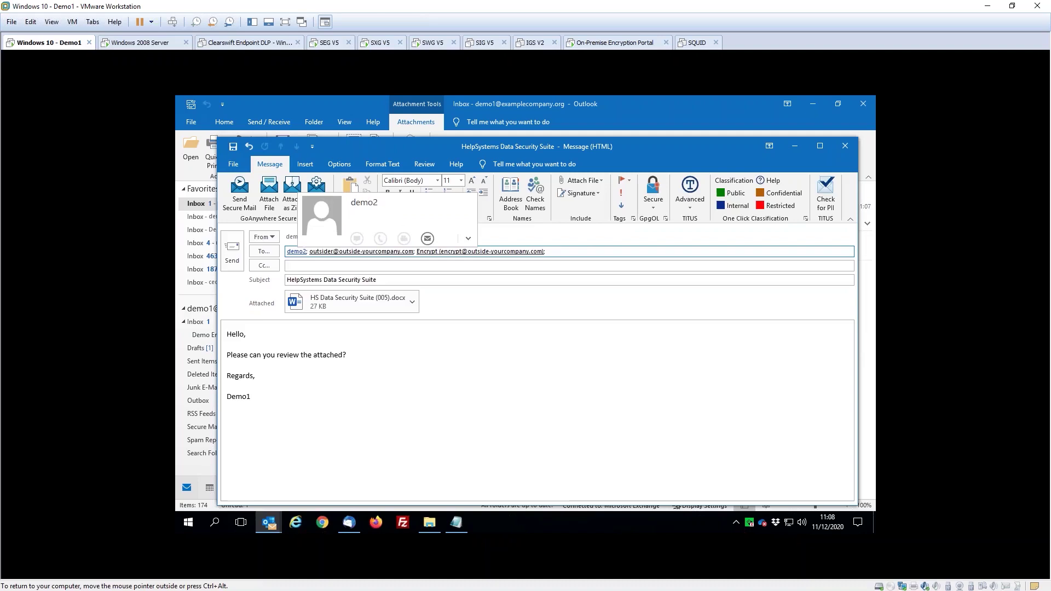
{"action": "mouse_move", "coordinate": [347, 255]}
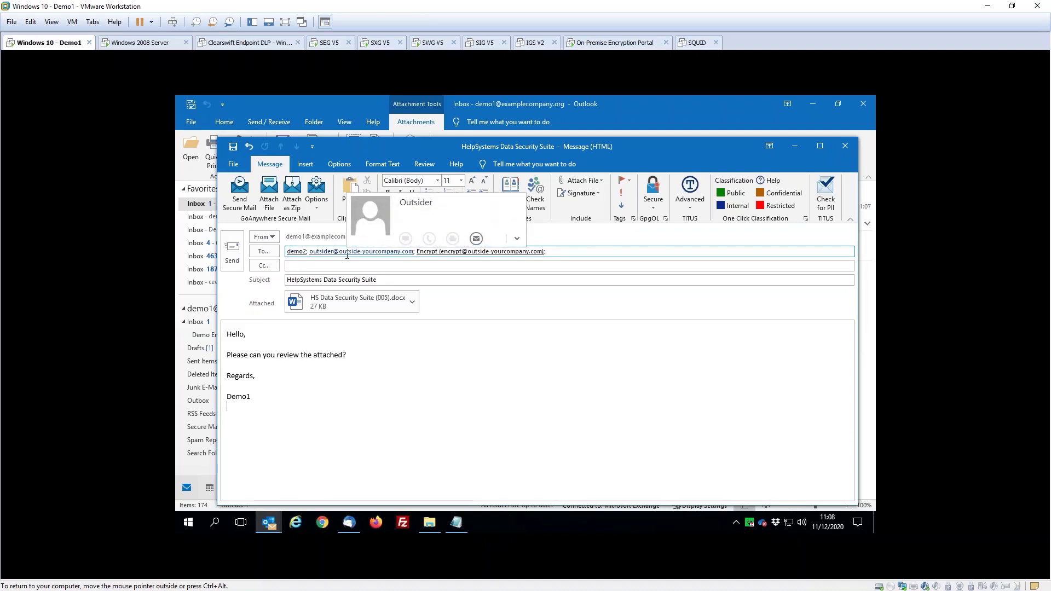
{"action": "mouse_move", "coordinate": [467, 252]}
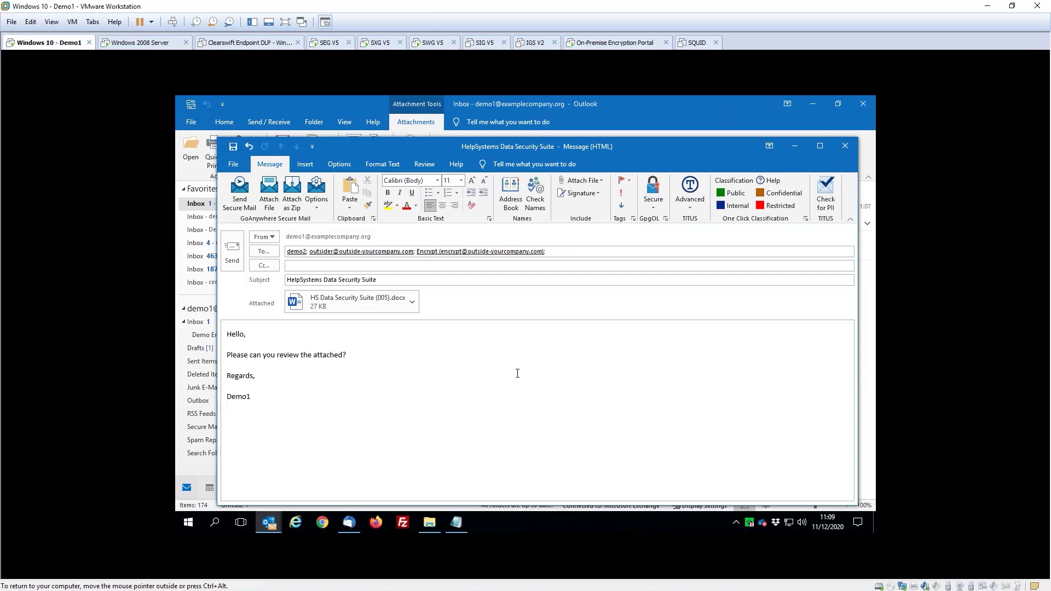
Step: Send the message anyway past the TITUS policy alert, then open the newest [SENDSECURE] message in the other inbox
{"action": "left_click", "coordinate": [232, 252]}
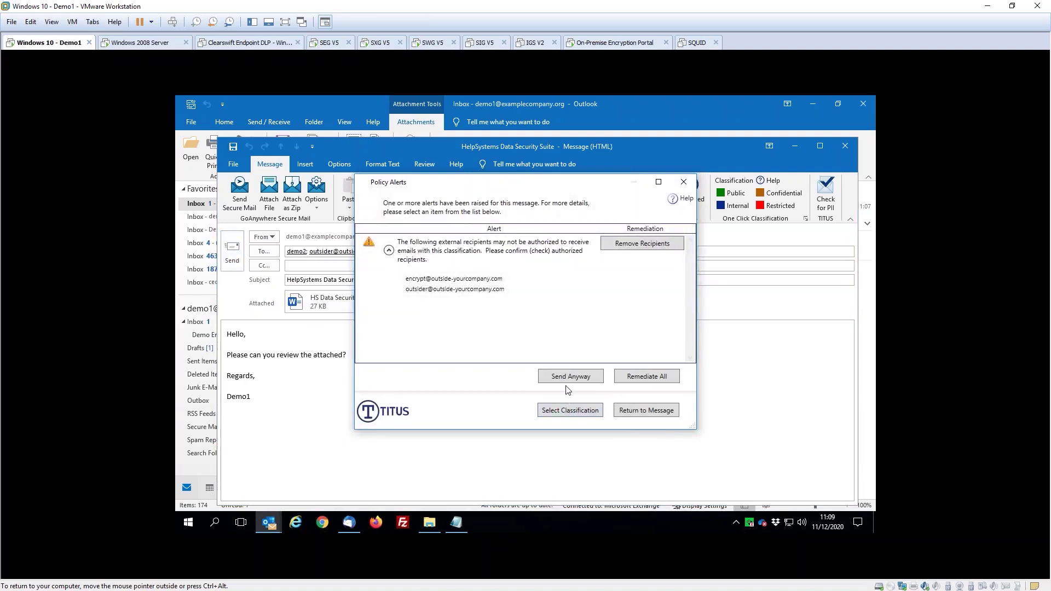
{"action": "left_click", "coordinate": [567, 377]}
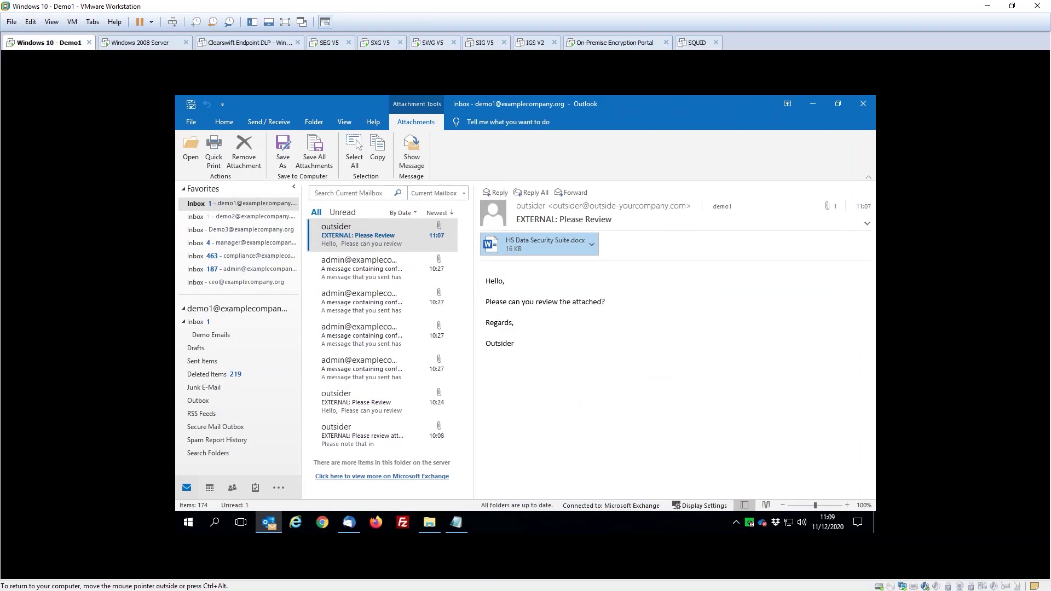
{"action": "left_click", "coordinate": [215, 217]}
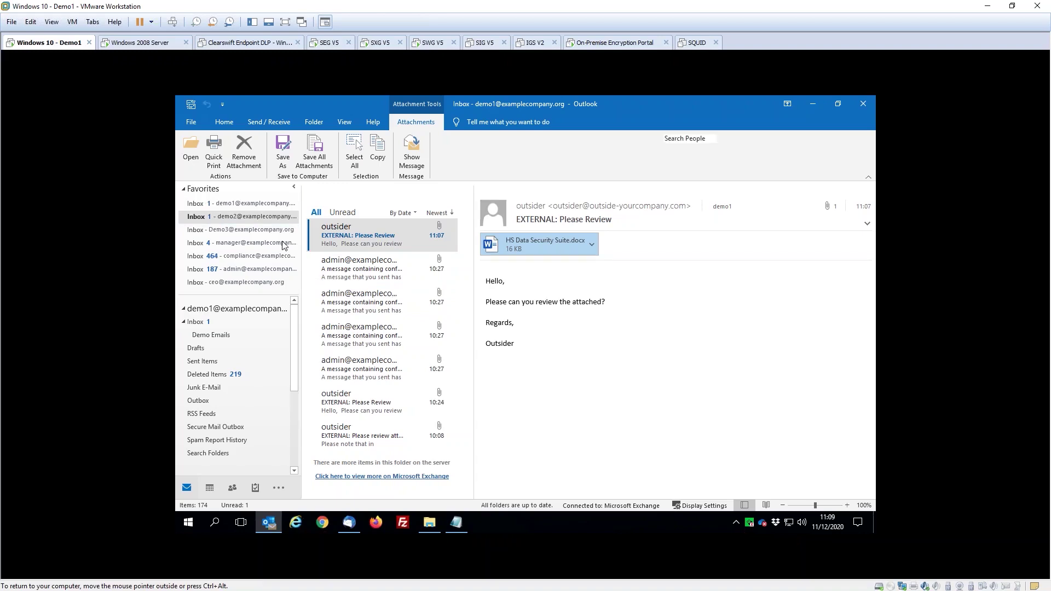
{"action": "left_click", "coordinate": [367, 245]}
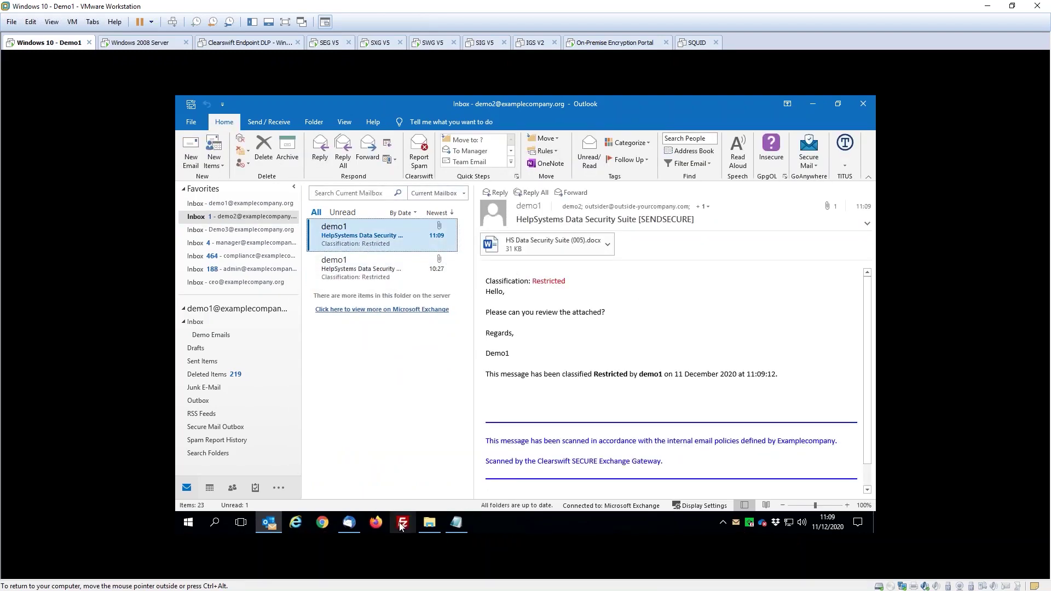
Step: In Thunderbird, get all new messages and open the 11:09 [SENDSECURE] message in the encrypt account's inbox
{"action": "left_click", "coordinate": [350, 527]}
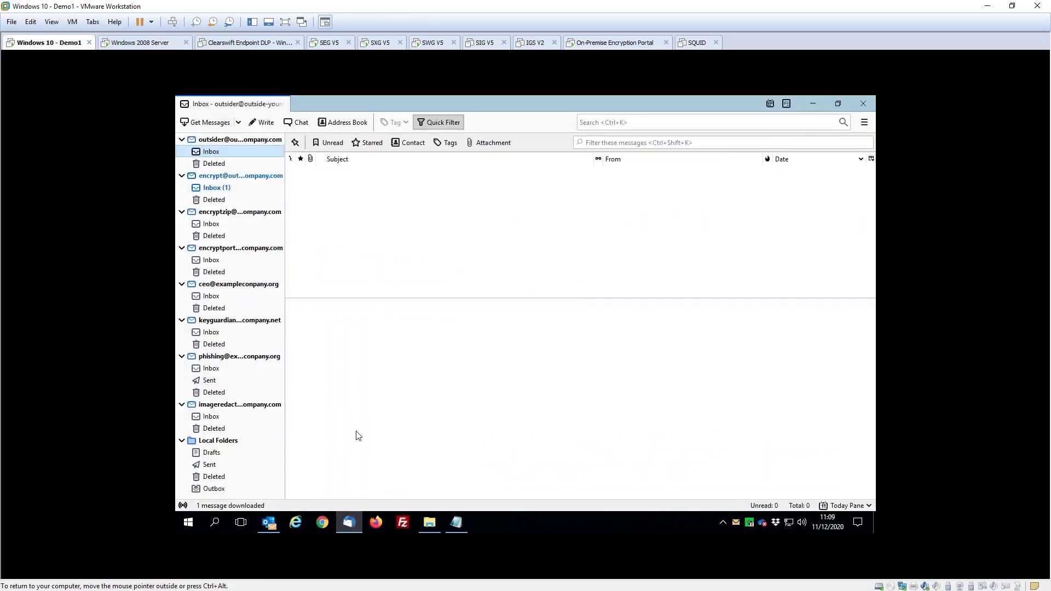
{"action": "left_click", "coordinate": [238, 122]}
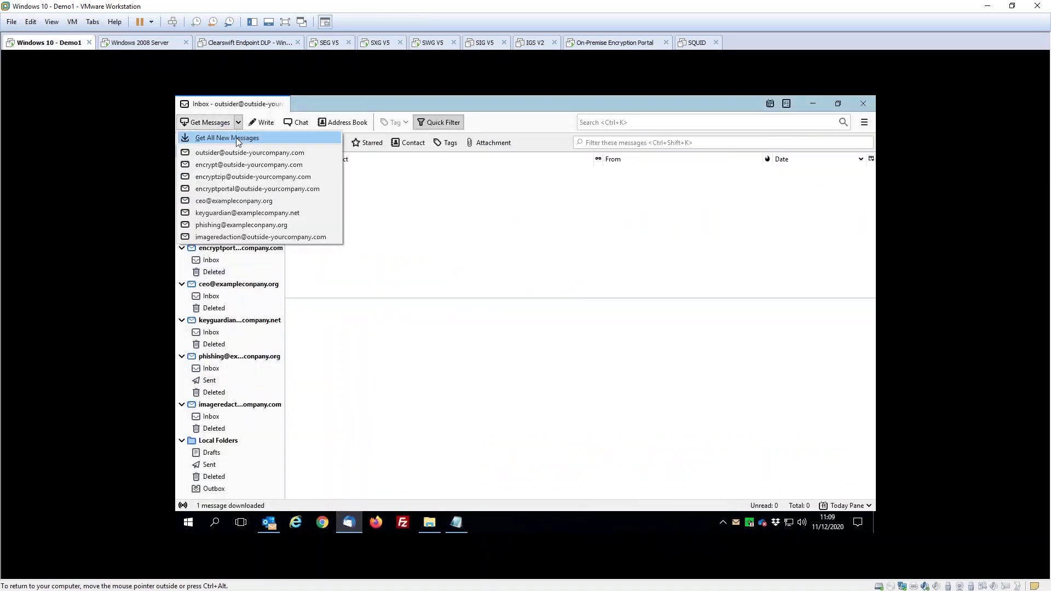
{"action": "left_click", "coordinate": [237, 139]}
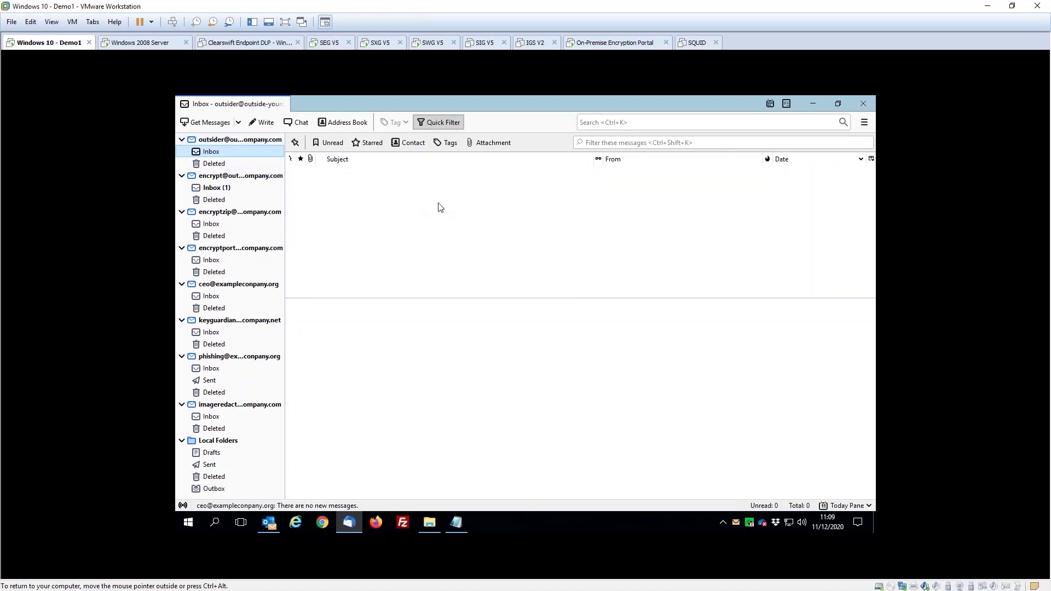
{"action": "left_click", "coordinate": [224, 191]}
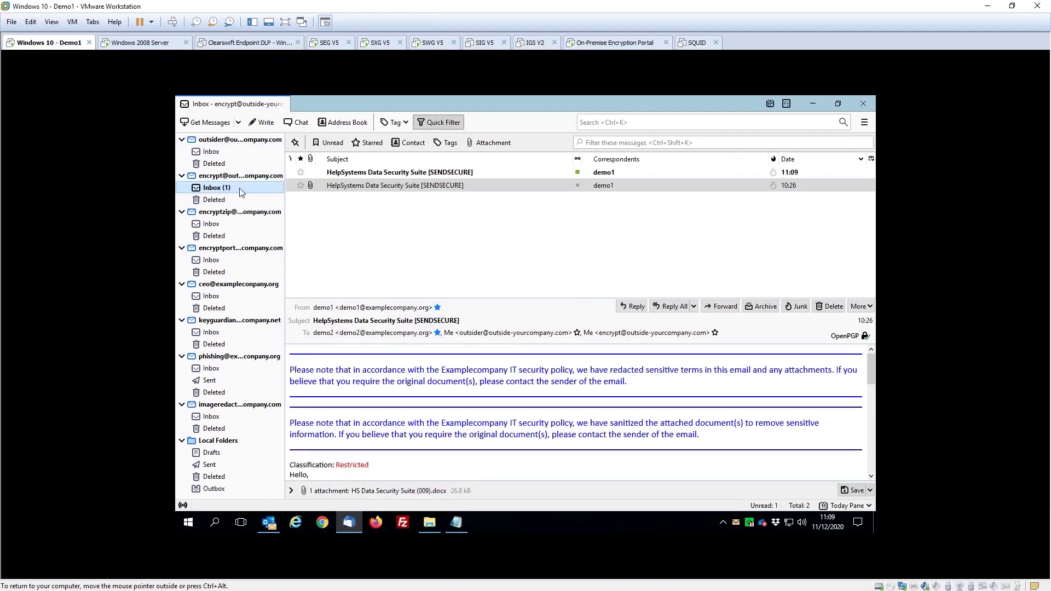
{"action": "left_click", "coordinate": [344, 173]}
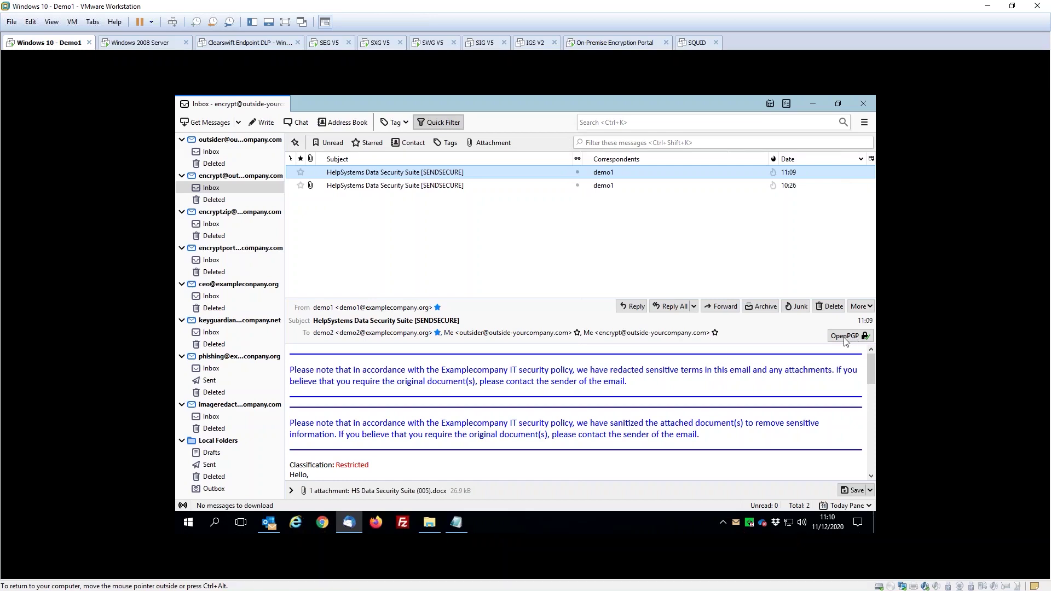
Step: Open the HS Data Security Suite (005).docx attachment in Word to view the redacted copy
{"action": "left_click", "coordinate": [408, 491]}
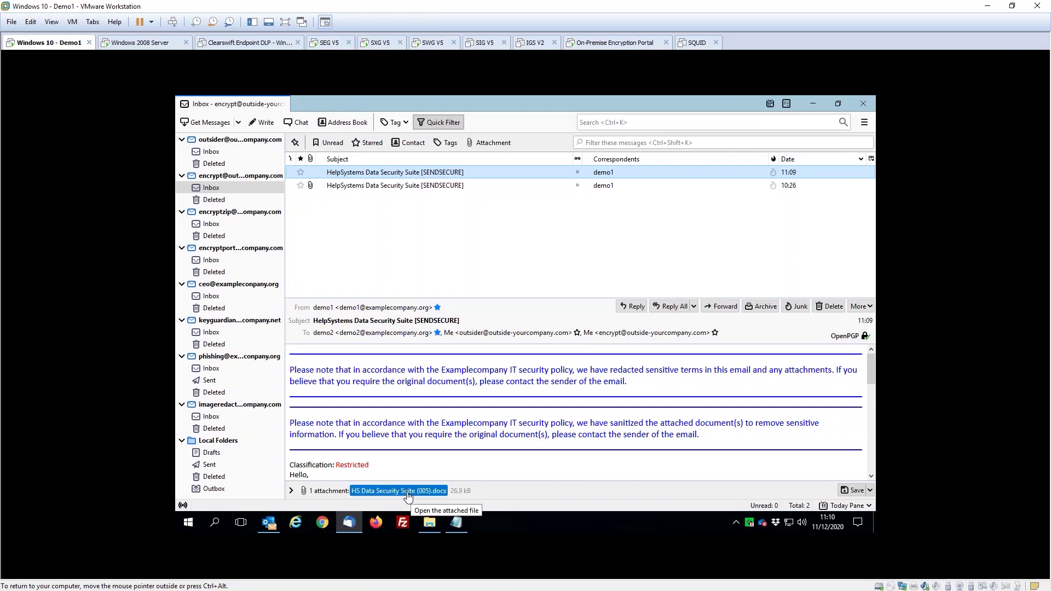
{"action": "left_click", "coordinate": [408, 493]}
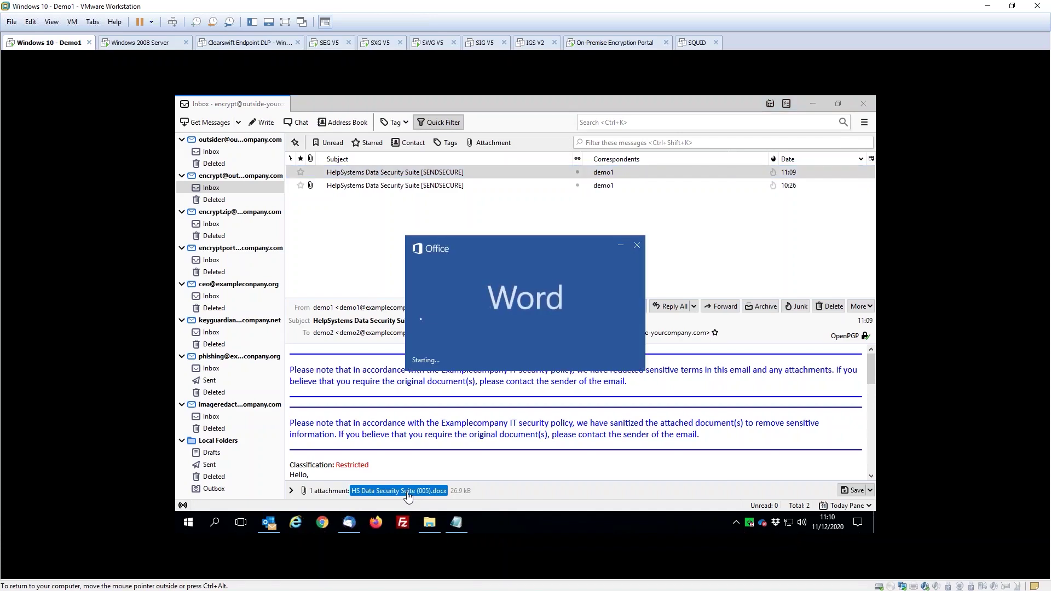